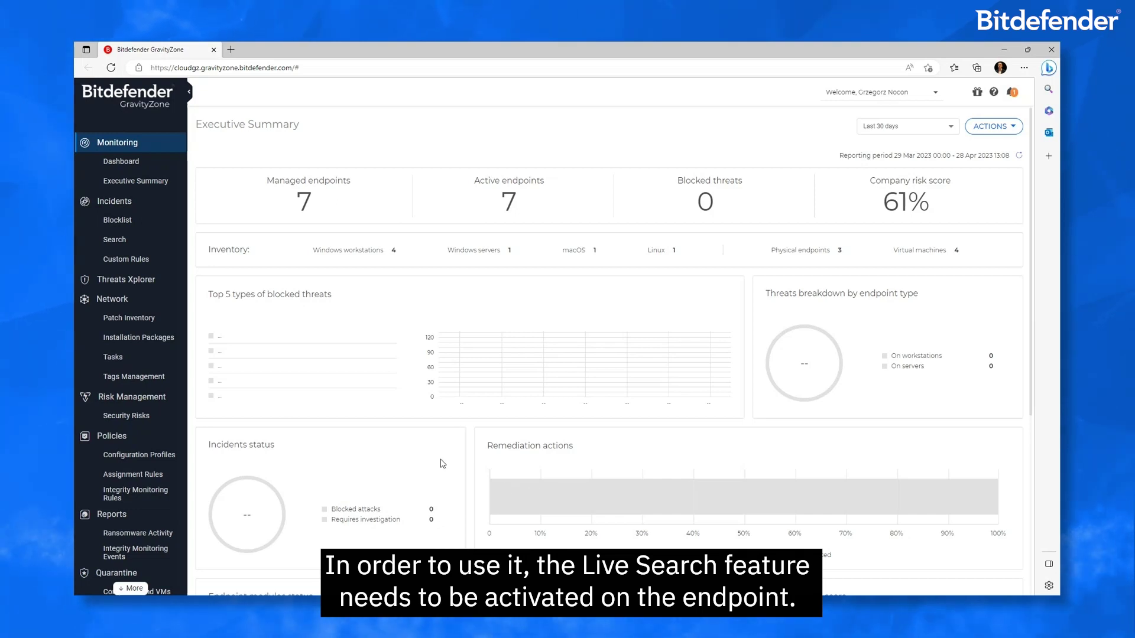
Step: Go to Policies to bring up the 'Domowa (default)' endpoint policy
click(111, 436)
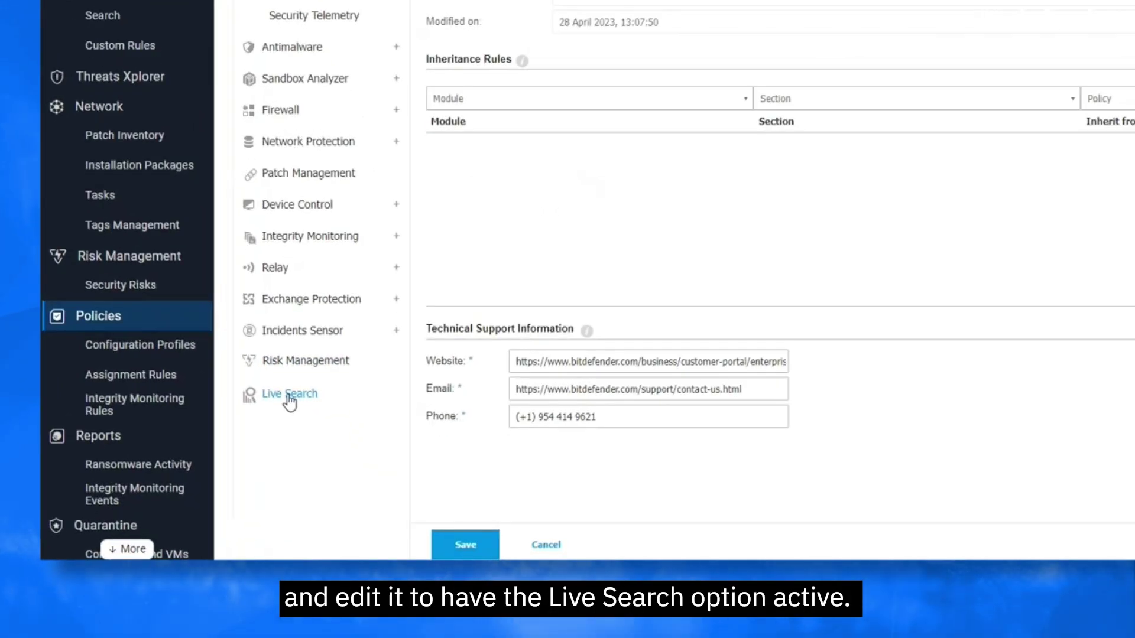
Step: Show the policy's Live Search section, confirming Live Search is enabled for endpoints
click(237, 560)
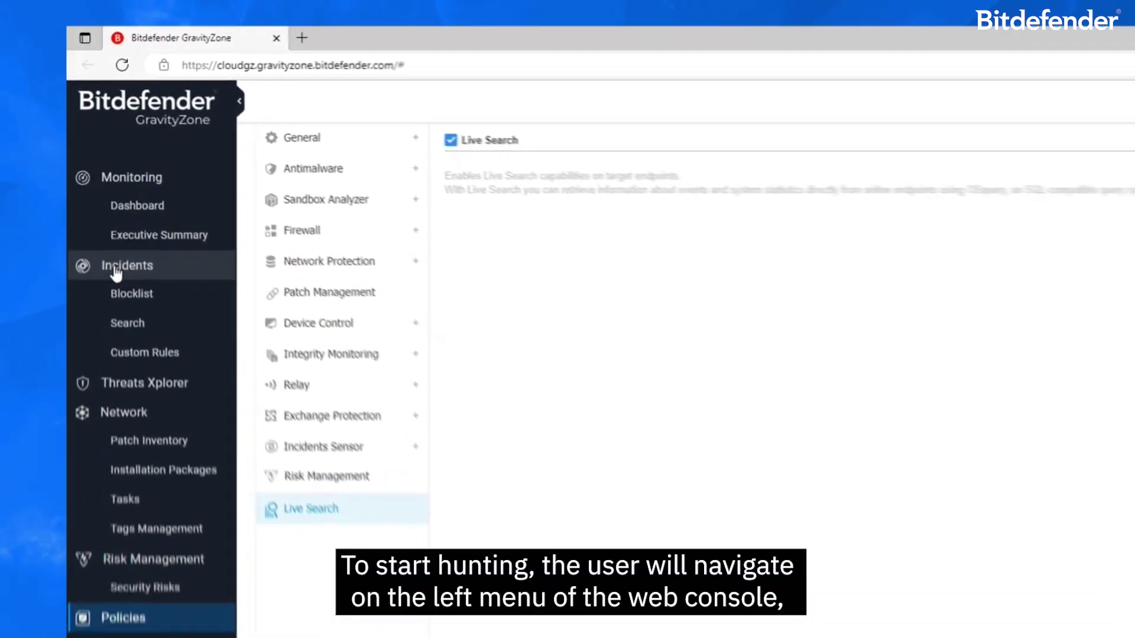
Step: Go to Incidents > Search to reach the Live tab with an empty New query
click(130, 341)
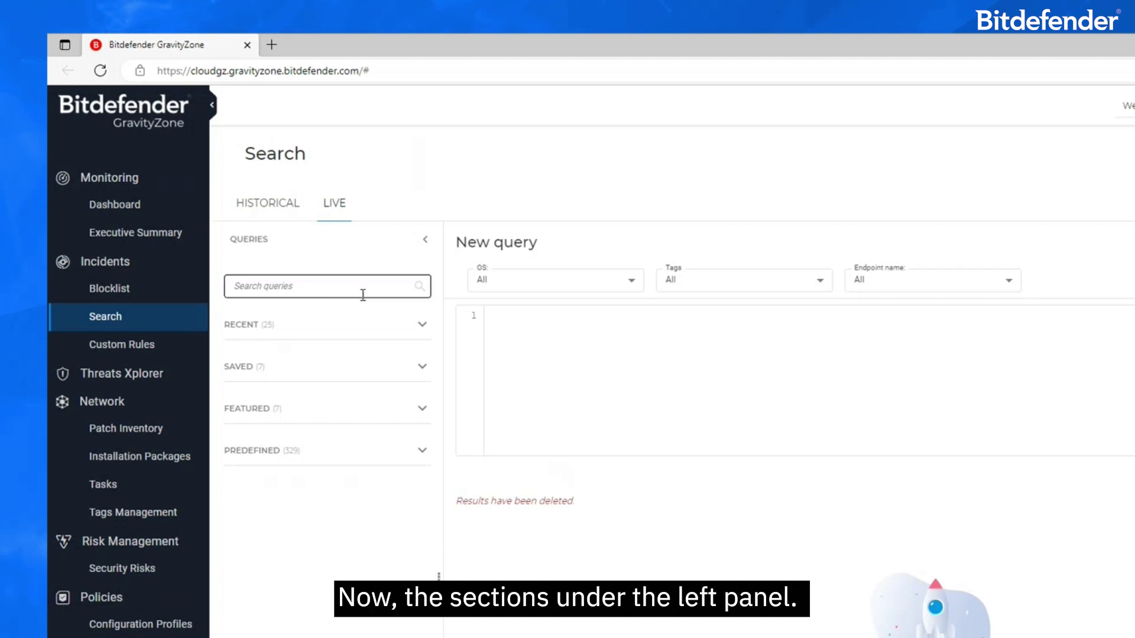
Step: Browse the Recent, Saved and Featured lists in turn, finishing on the 329 Predefined queries
click(354, 326)
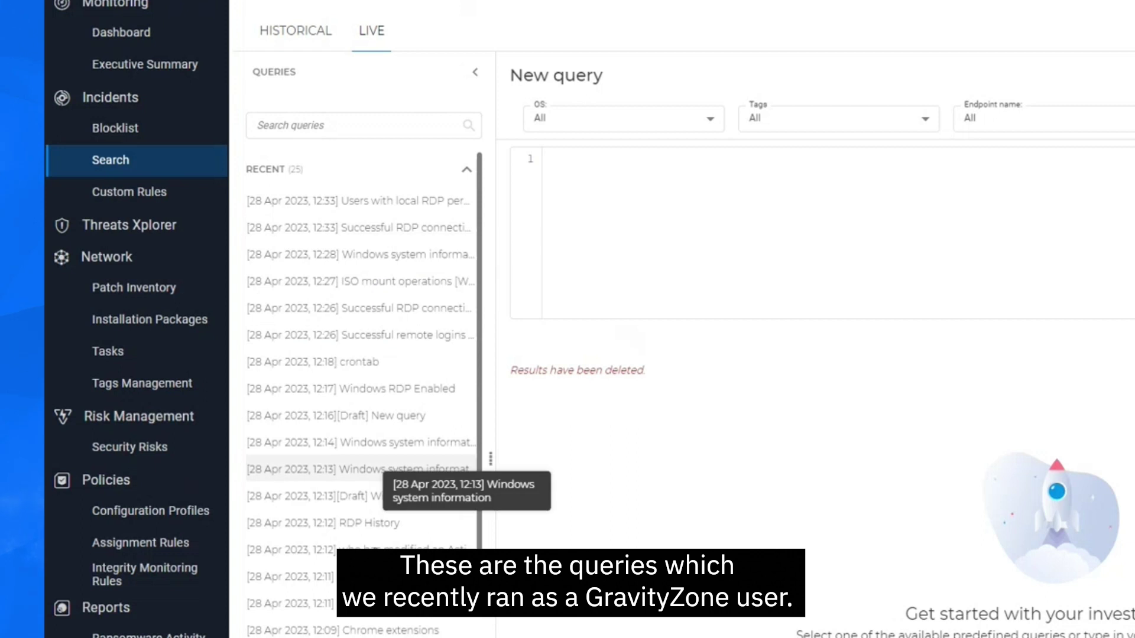
click(447, 173)
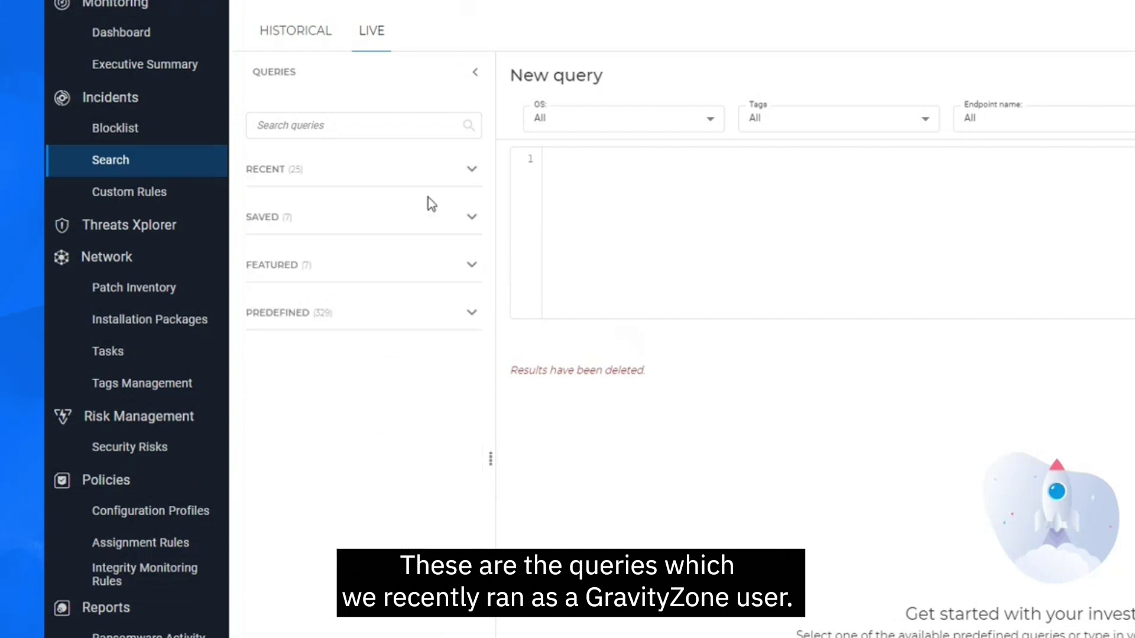
click(420, 218)
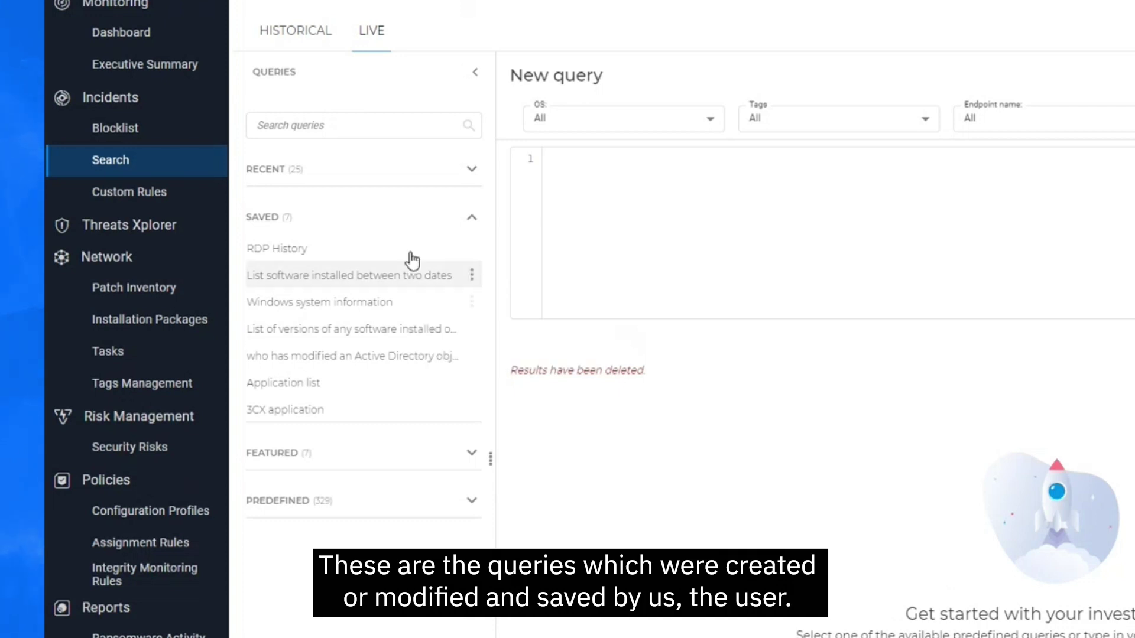
click(460, 225)
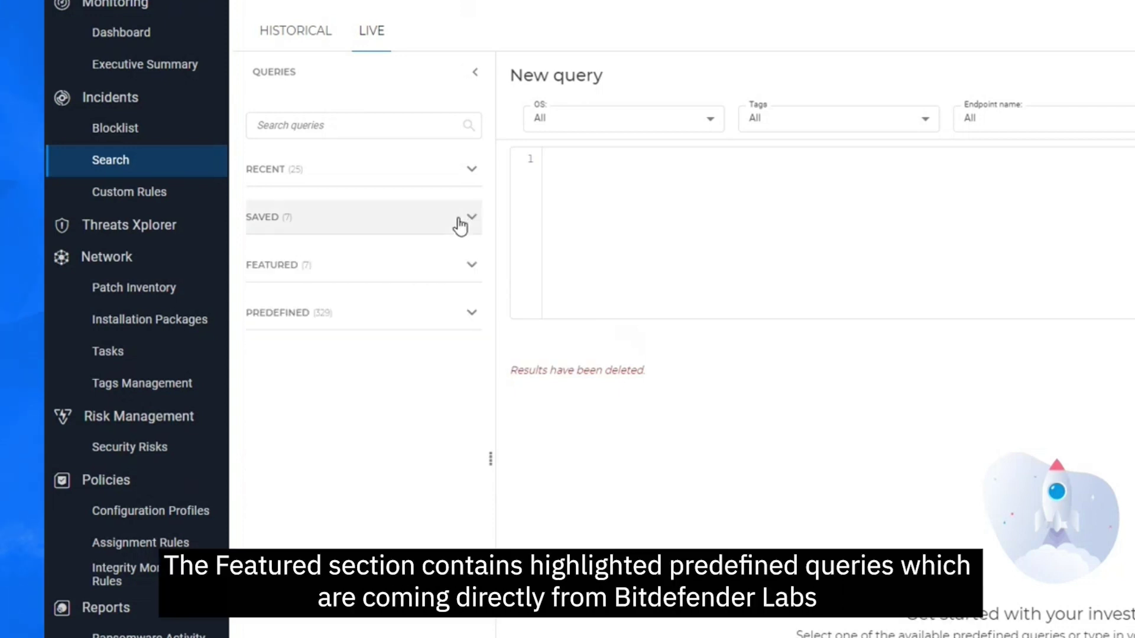
click(416, 275)
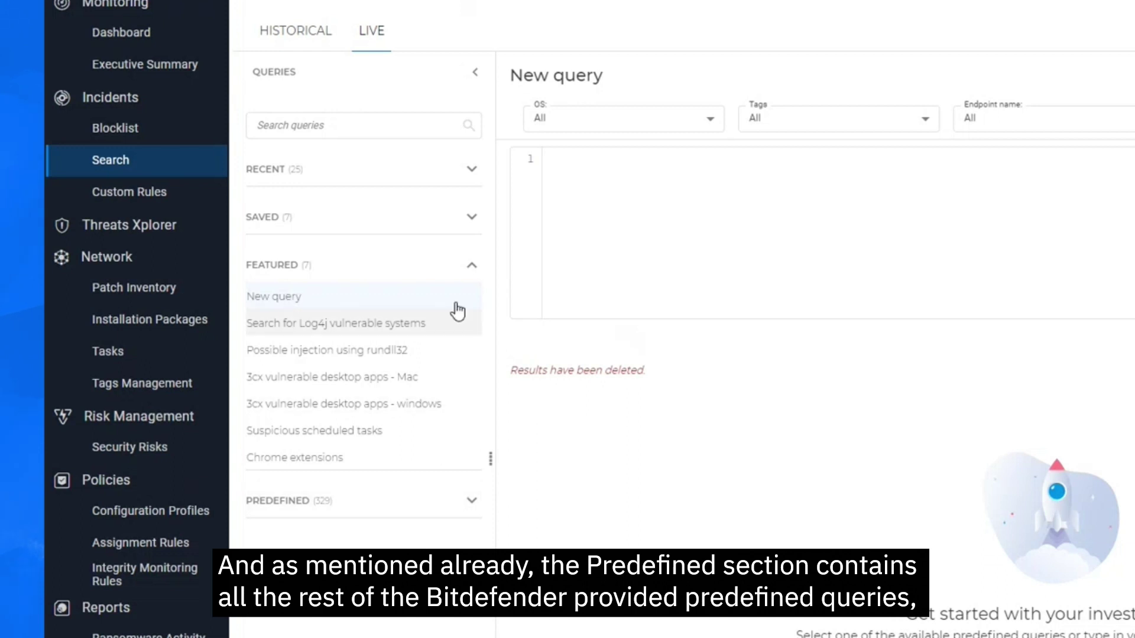
click(464, 275)
click(464, 313)
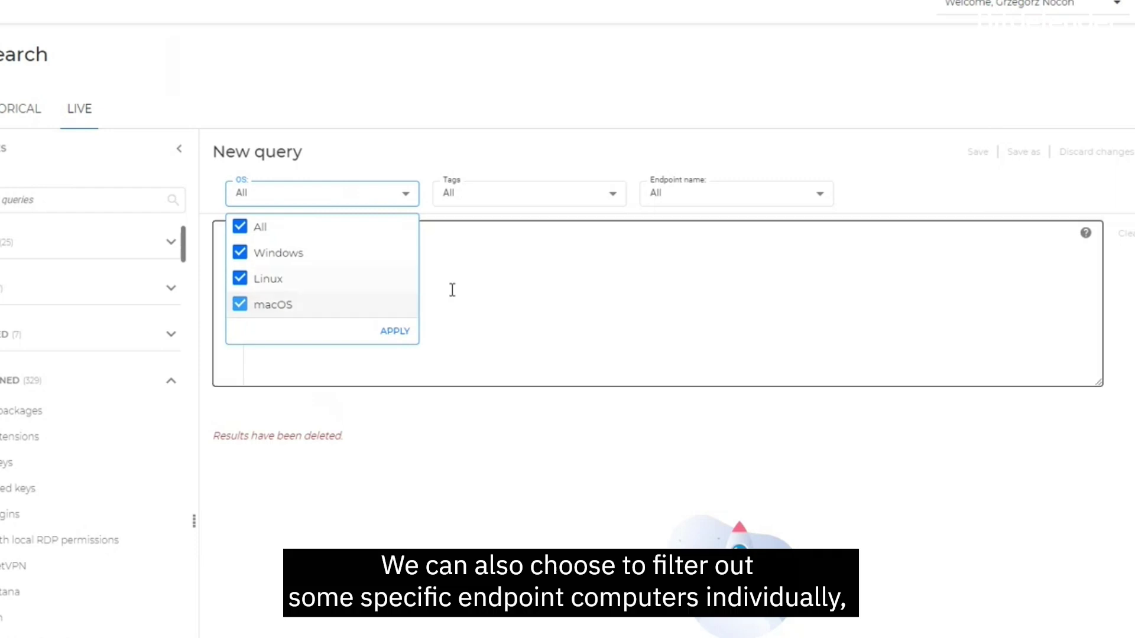
click(696, 202)
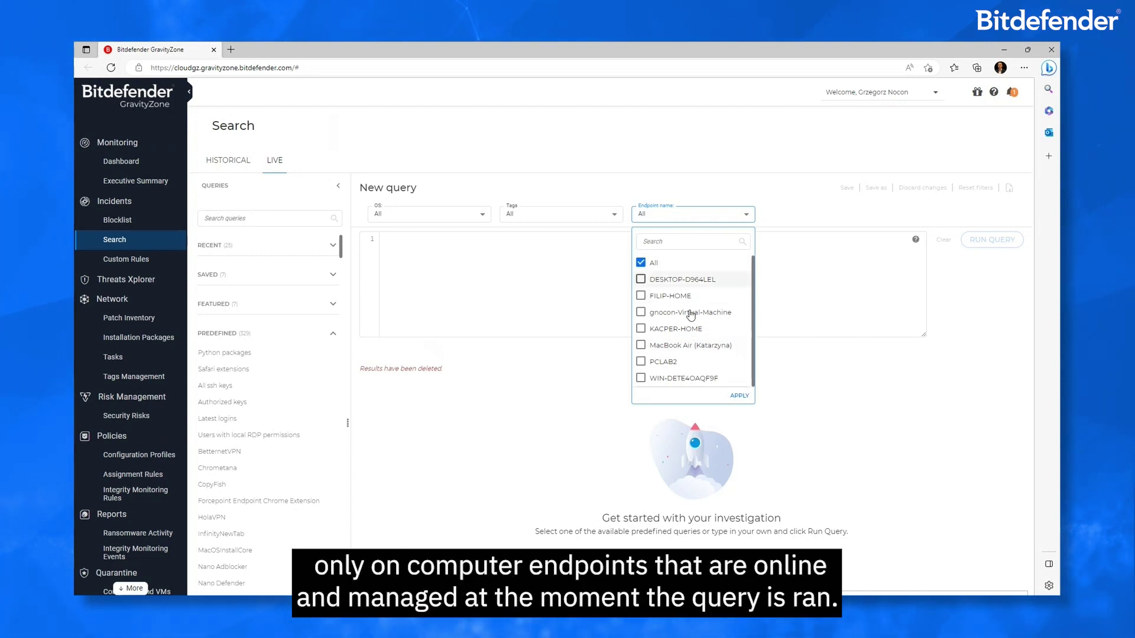
click(556, 313)
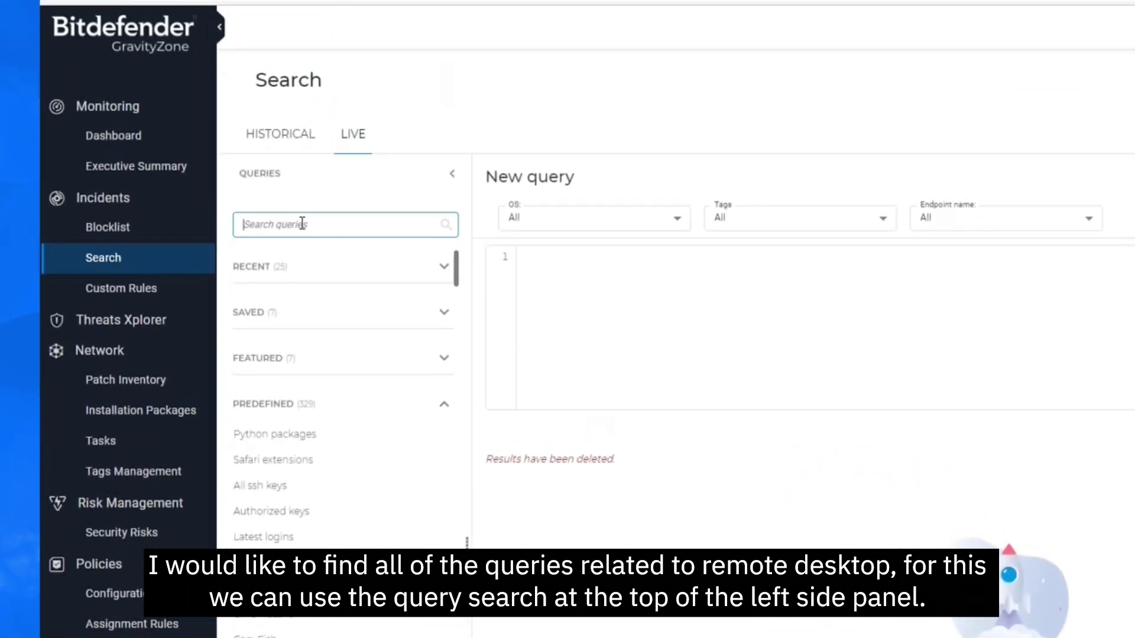
Step: Filter the query lists by the term 'remote'
text(remote)
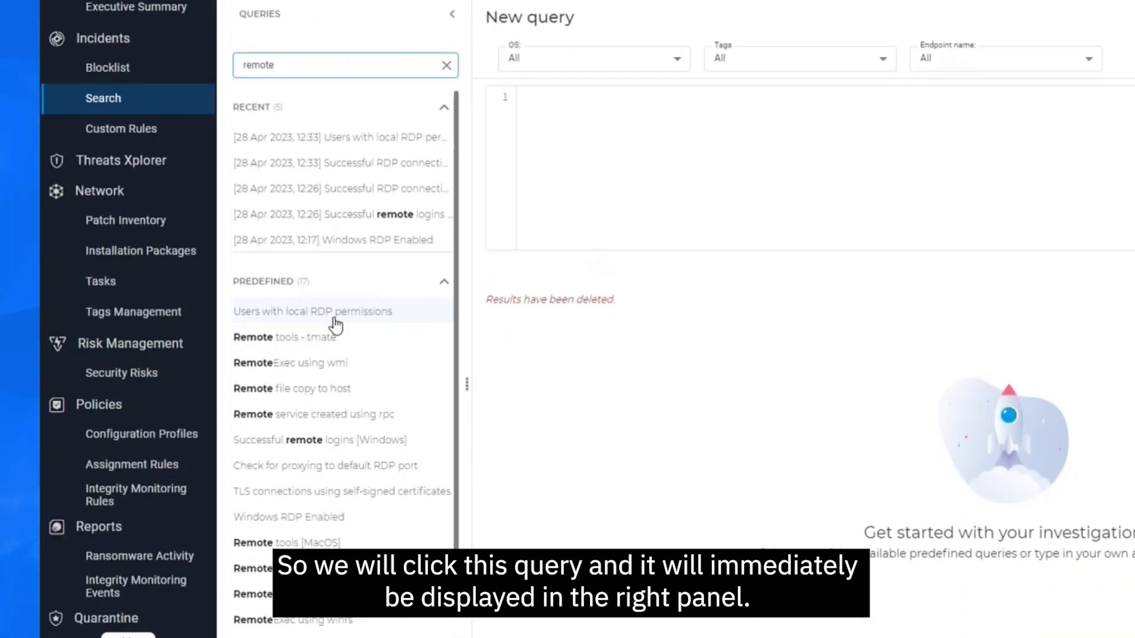
Step: Run 'Users with local RDP permissions' and expand its two-user results into the full metadata grid
click(337, 326)
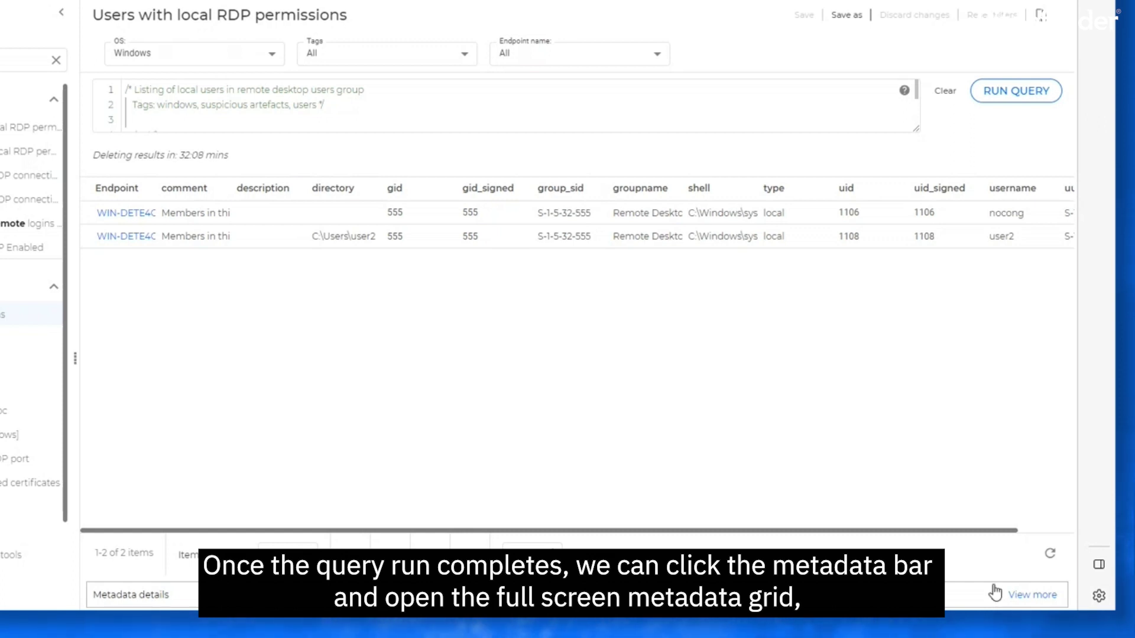
click(1029, 595)
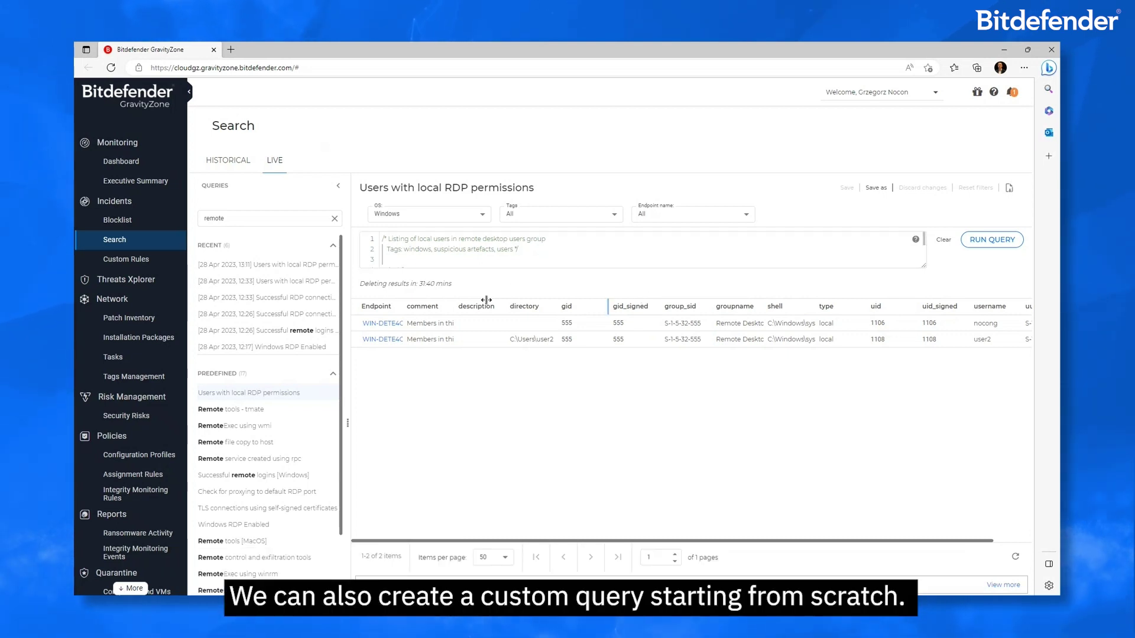
Step: Remove the 'remote' filter and open a blank New query from Featured
click(335, 218)
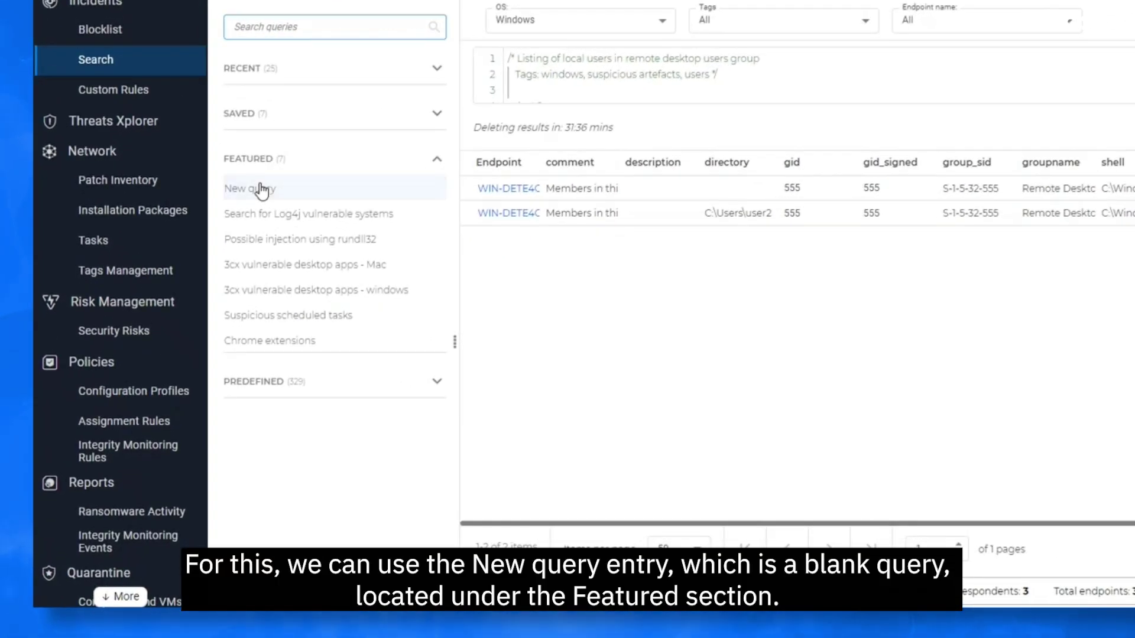
click(261, 190)
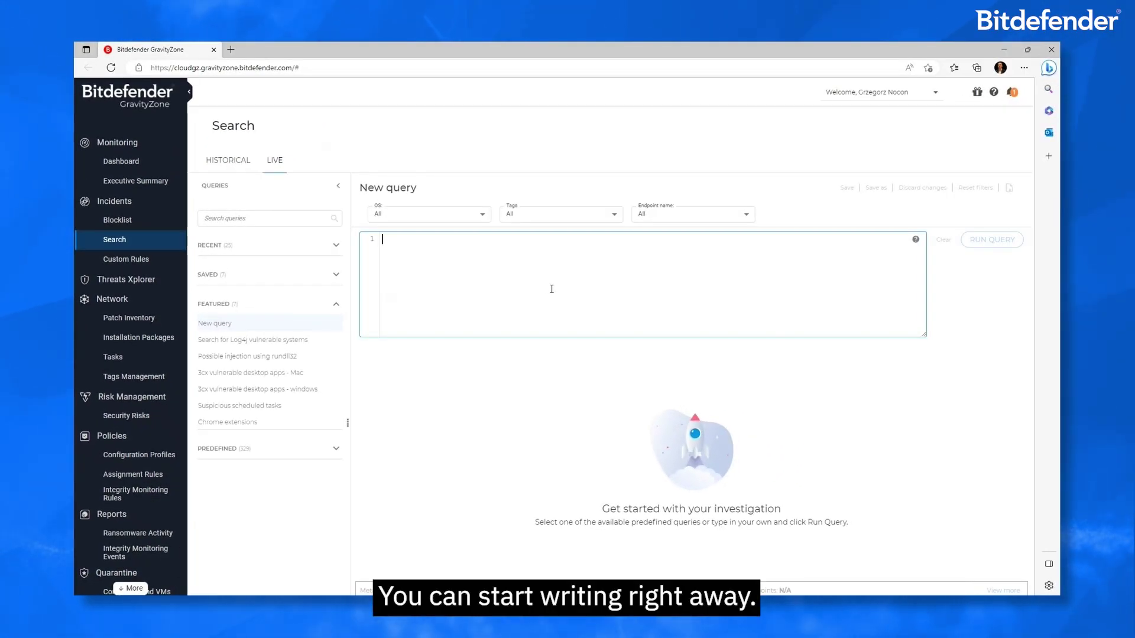
Step: Browse all tables in the Tables reference, then search and expand 'programs' to view its fields
click(915, 240)
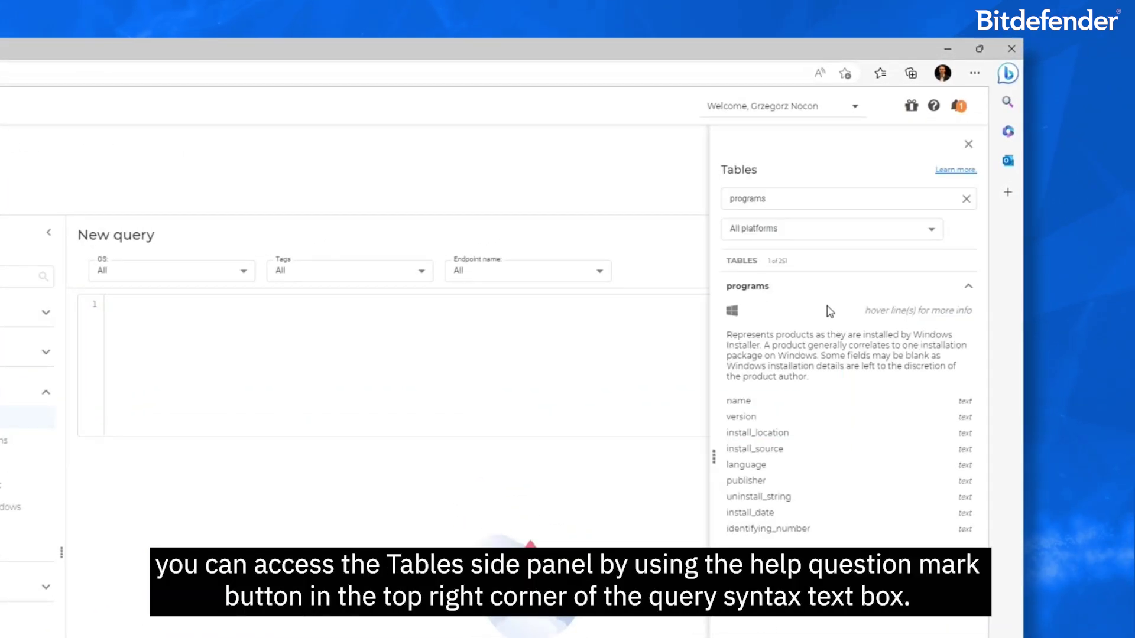
click(964, 199)
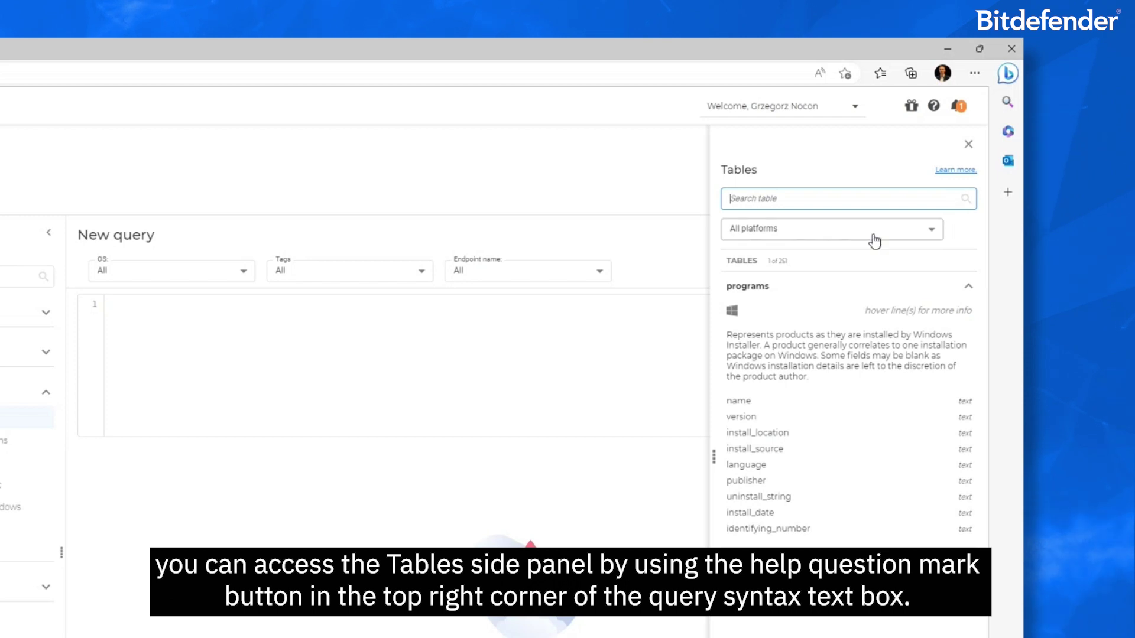
scroll(836, 395, down, 9)
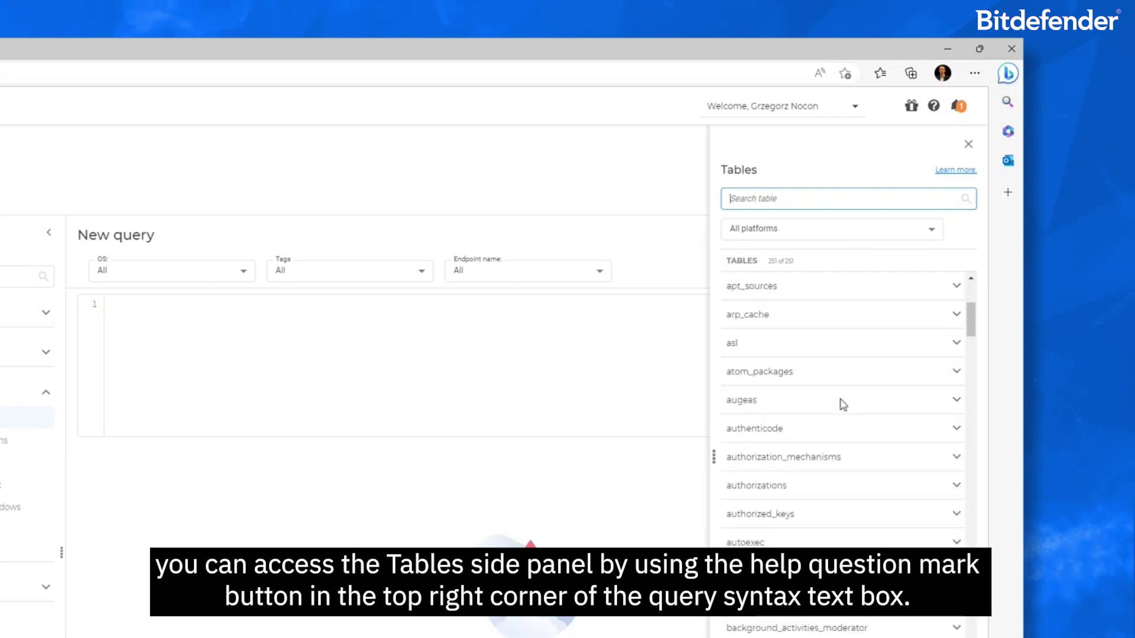
scroll(848, 418, down, 10)
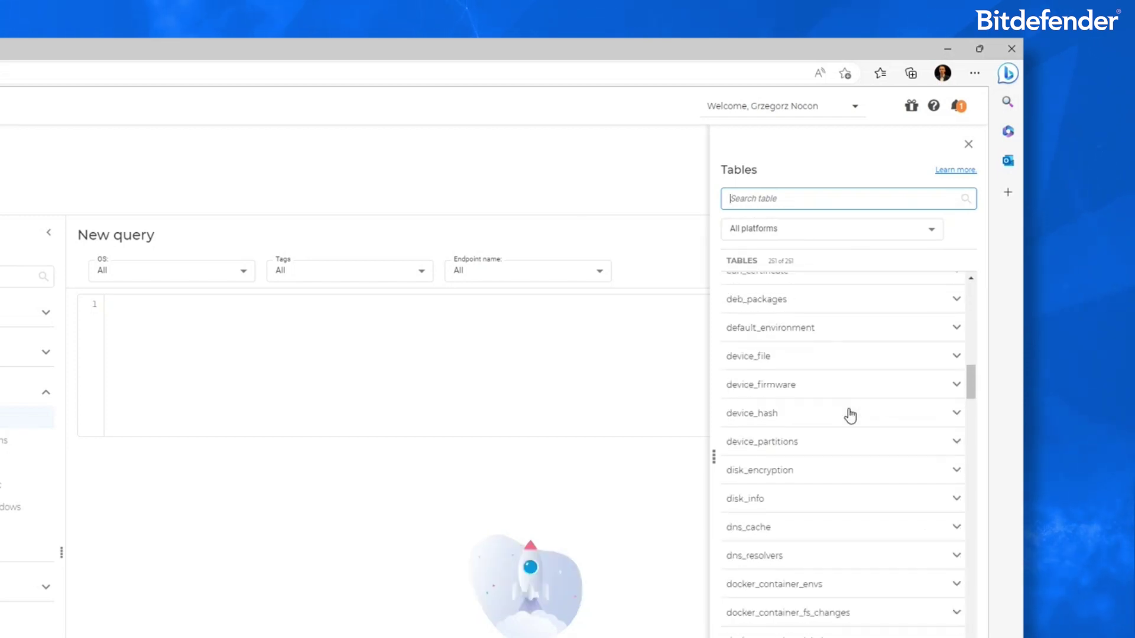
scroll(850, 415, down, 10)
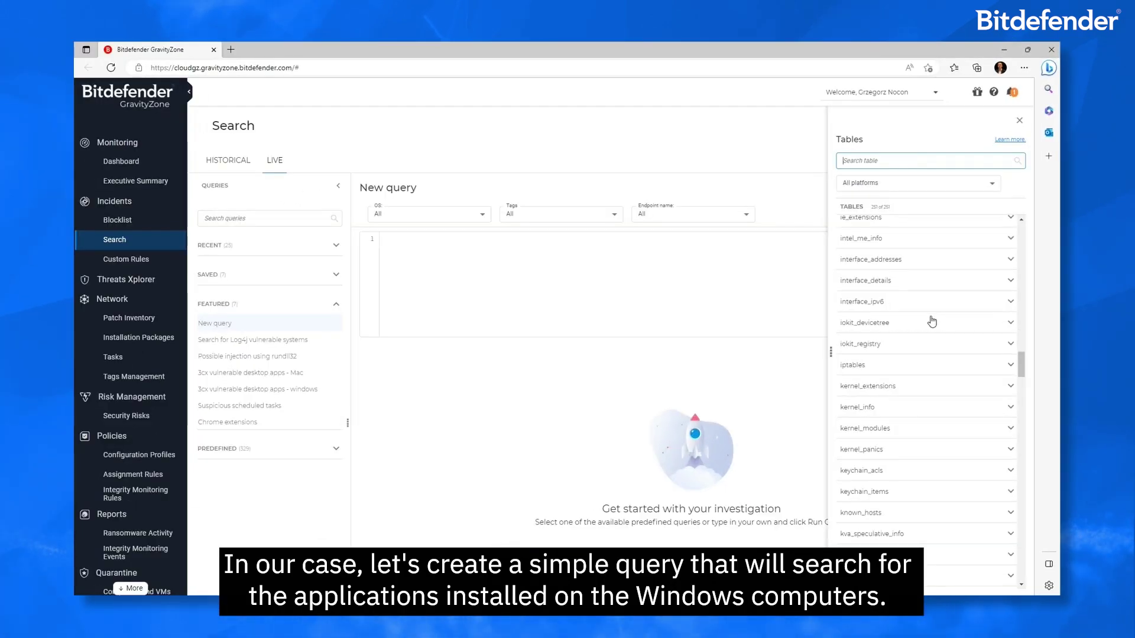
scroll(932, 321, down, 4)
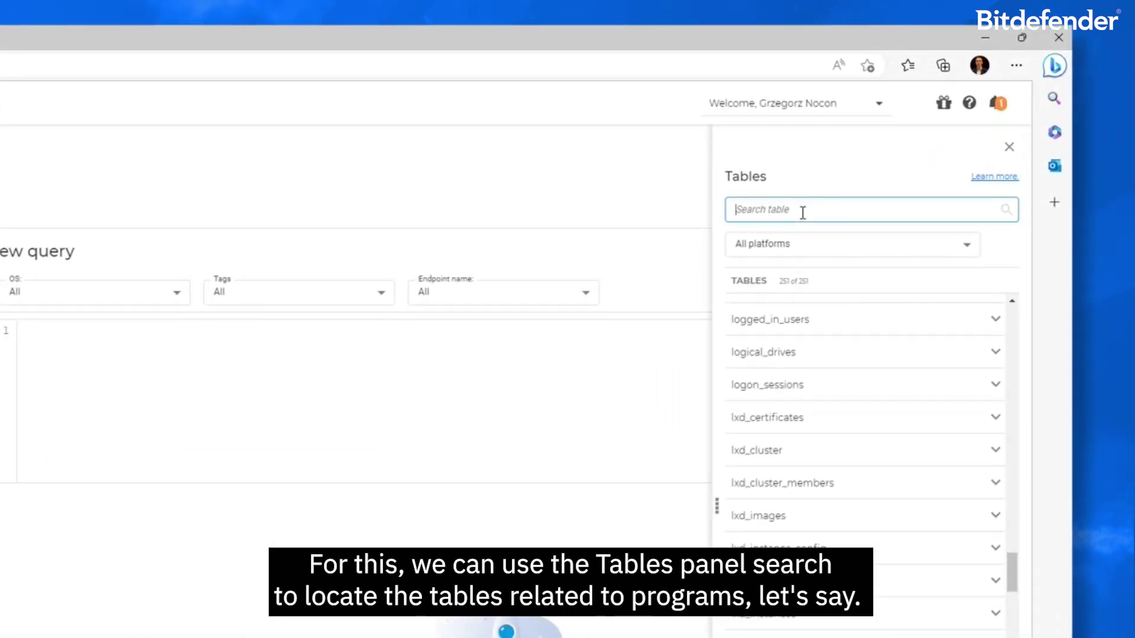
click(803, 212)
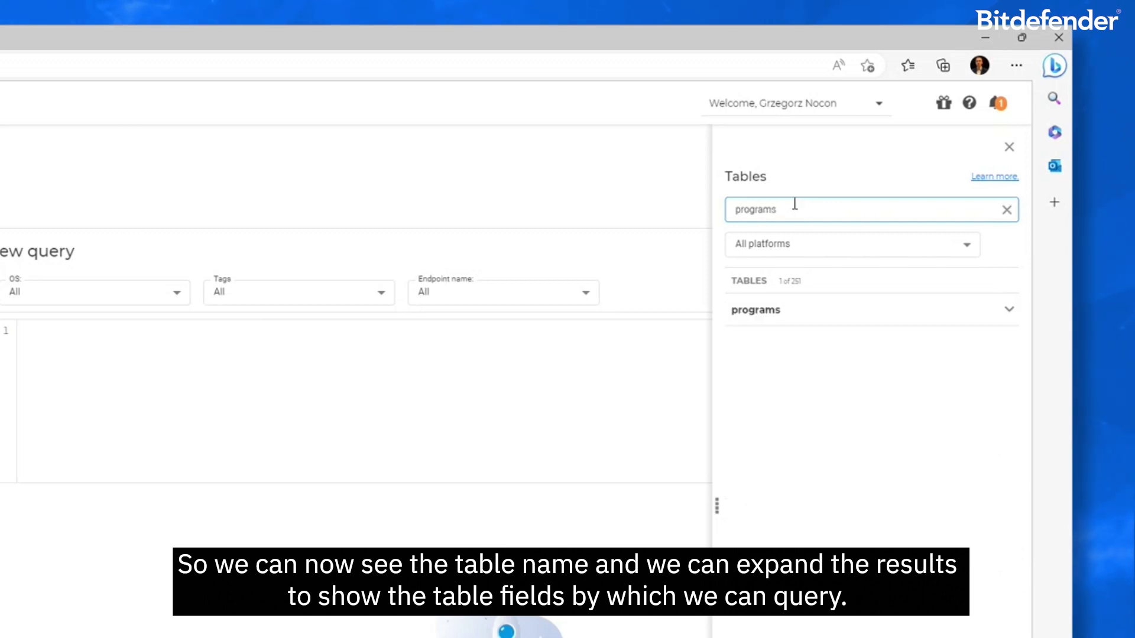
click(767, 316)
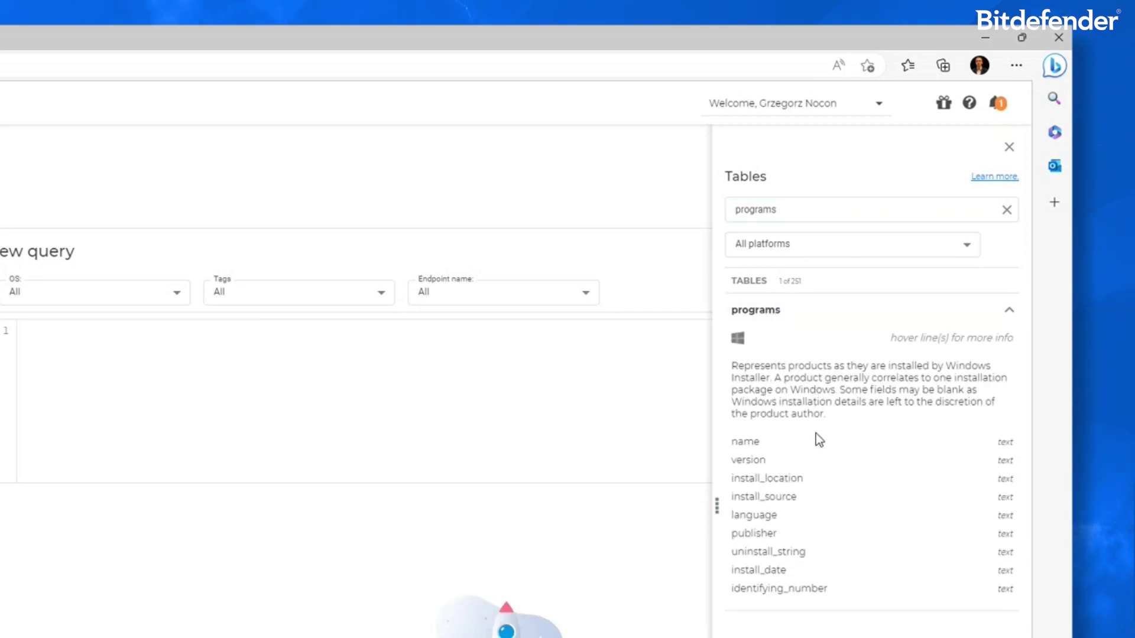
mouse_move(821, 443)
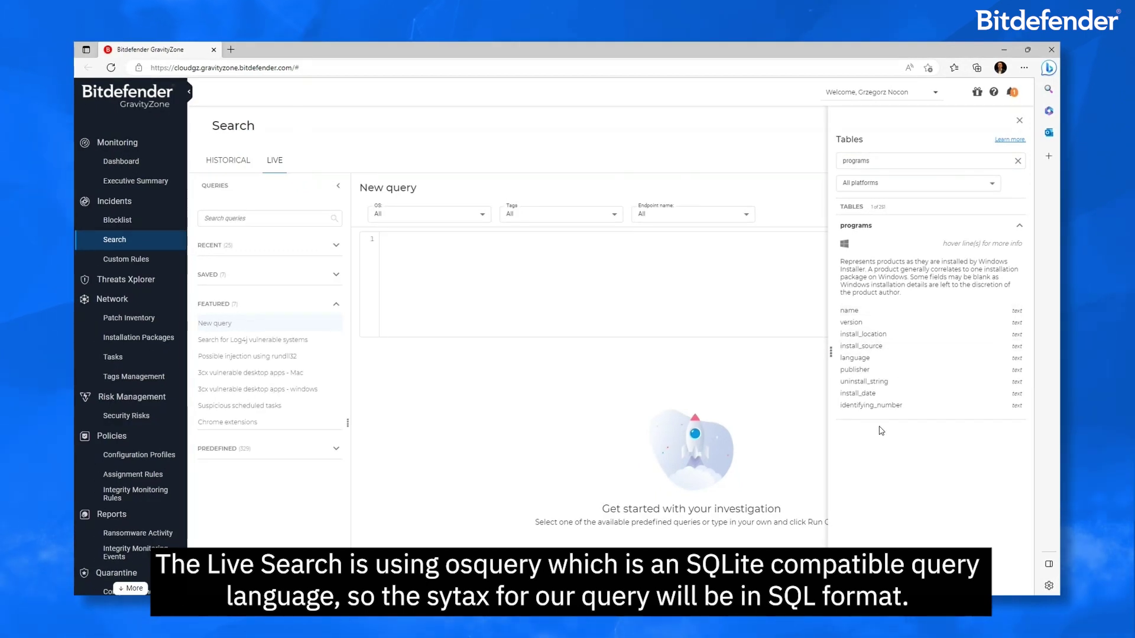
Step: Enter 'Select name, version, install_location, publisher from programs' in the query editor
click(527, 246)
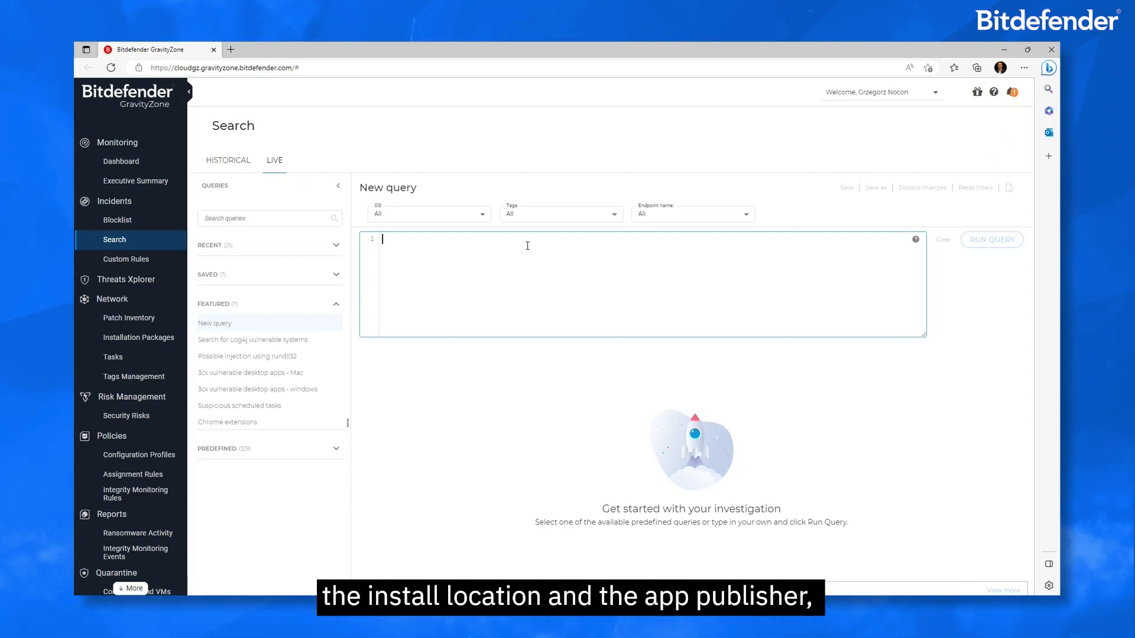
text(Sele)
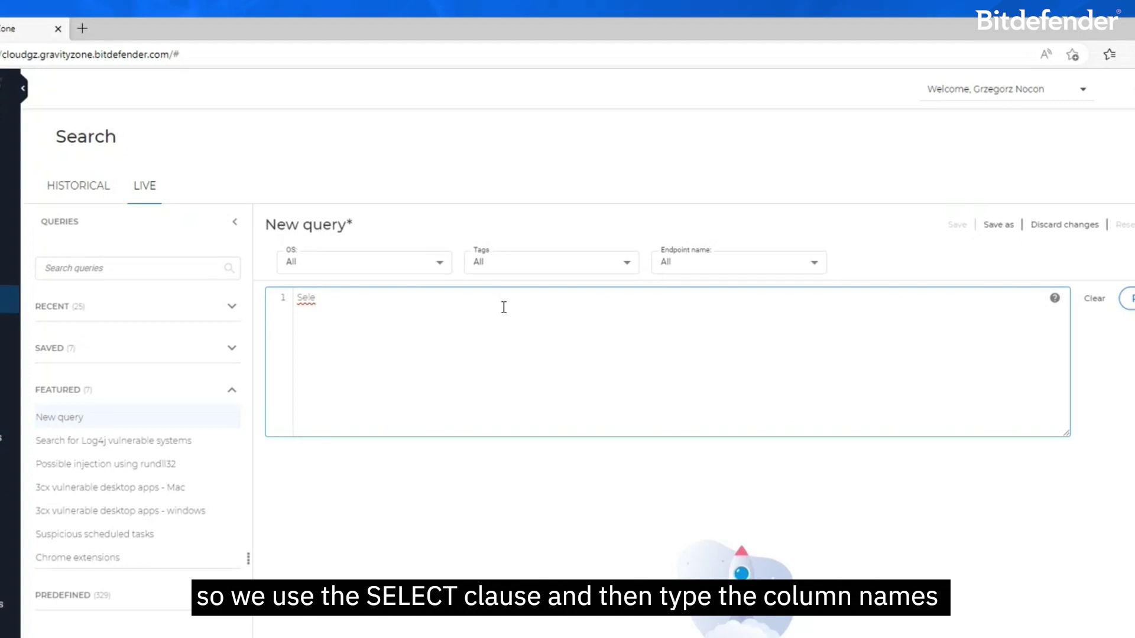
text(ct)
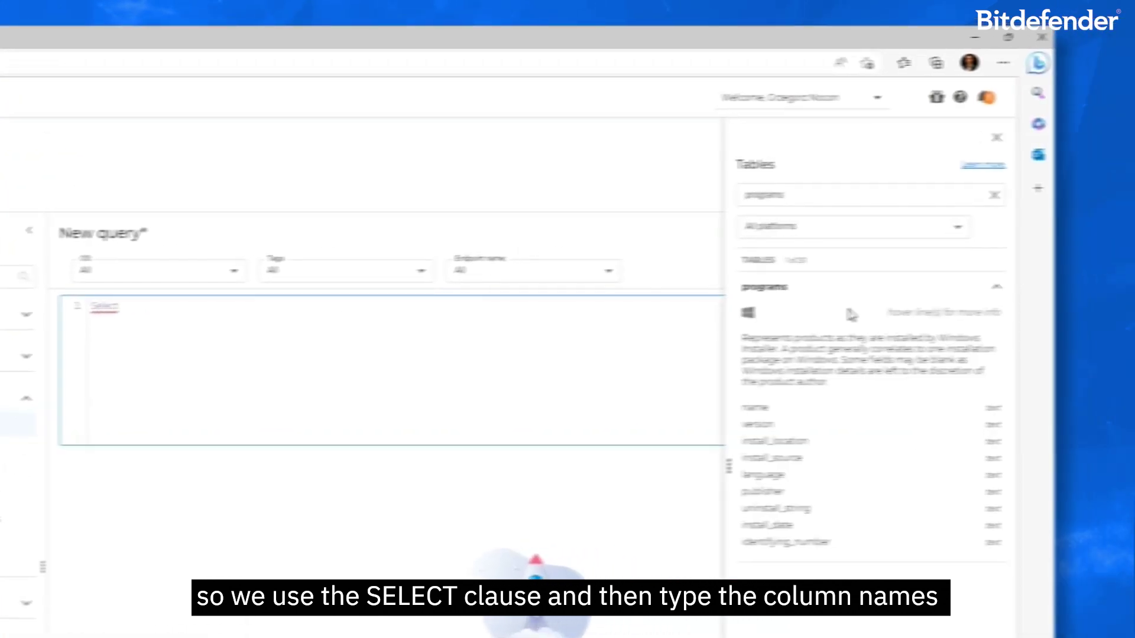
drag(861, 314, 795, 311)
mouse_move(733, 430)
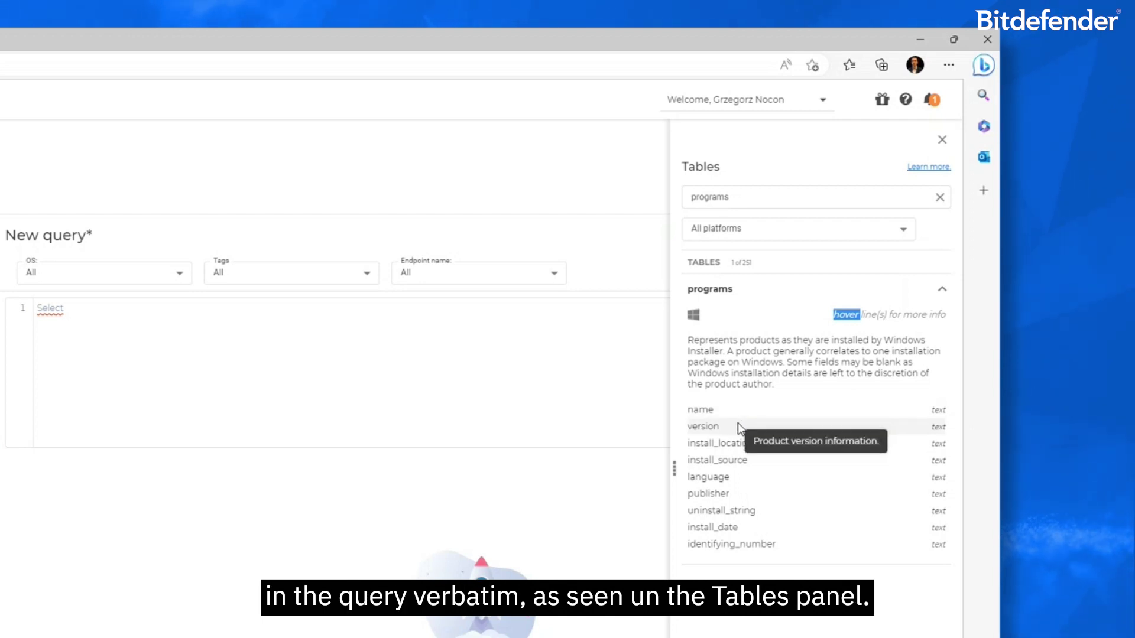
mouse_move(742, 494)
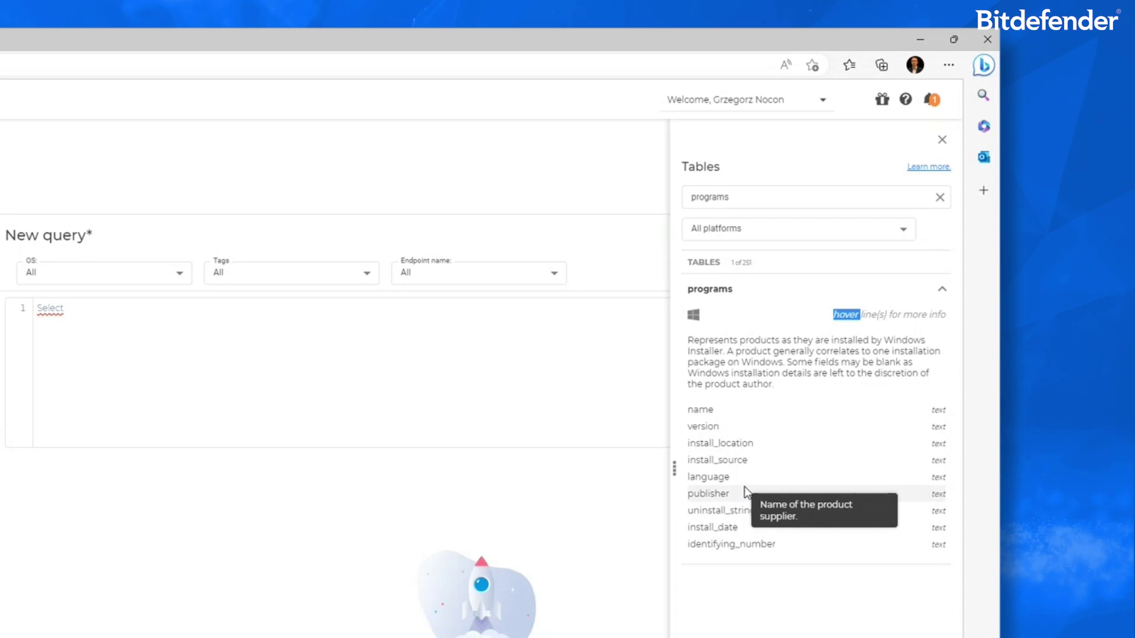
click(171, 319)
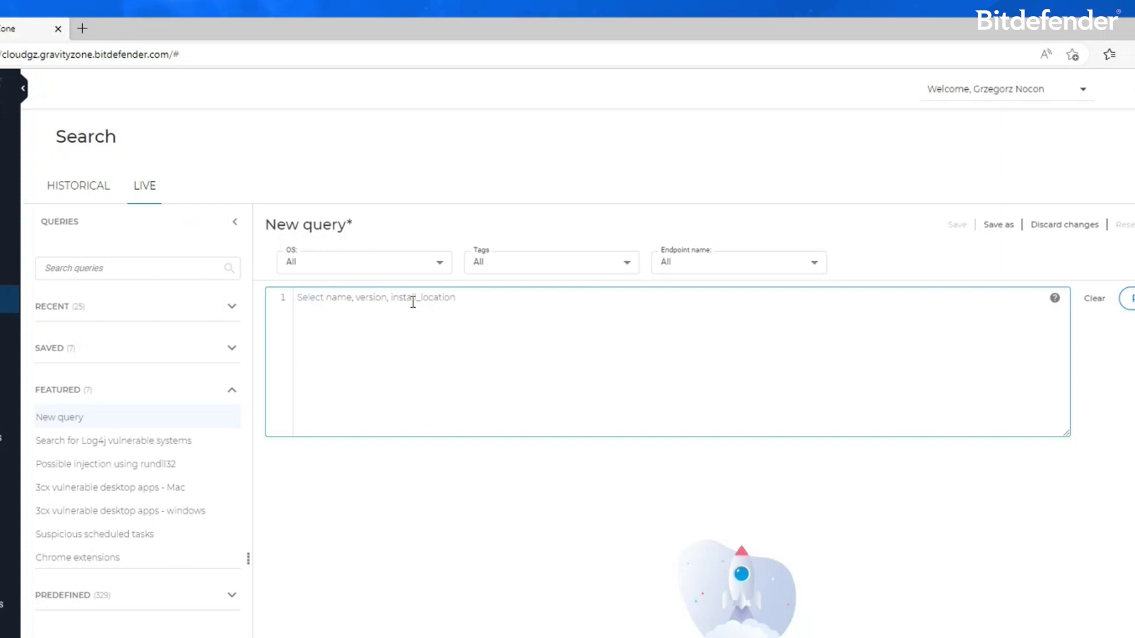
text(ublisher)
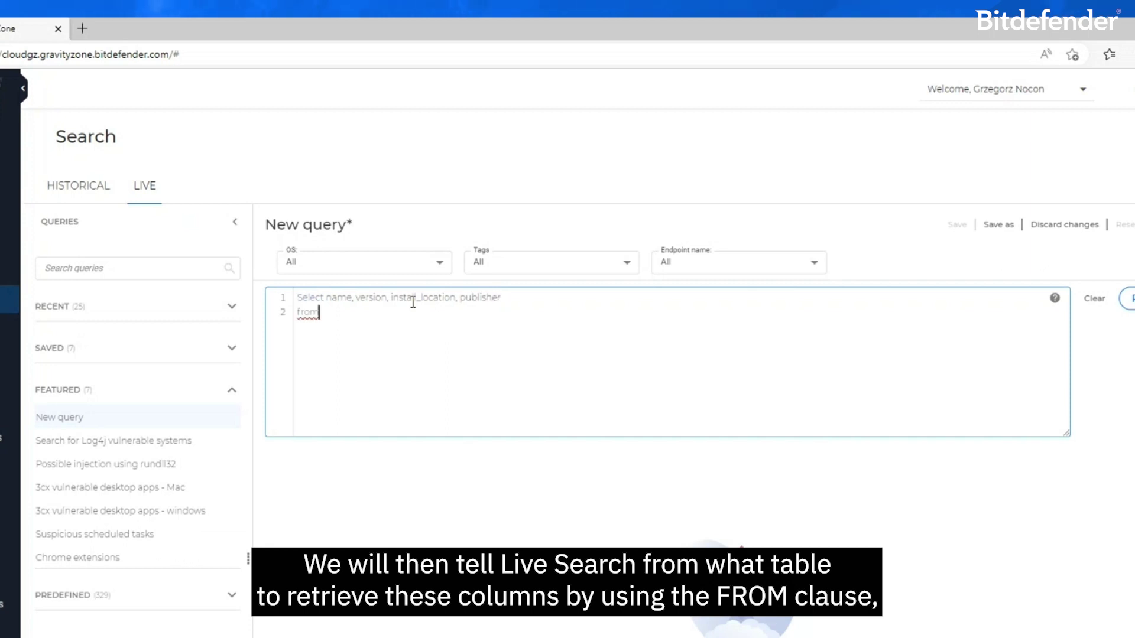
text(grams;)
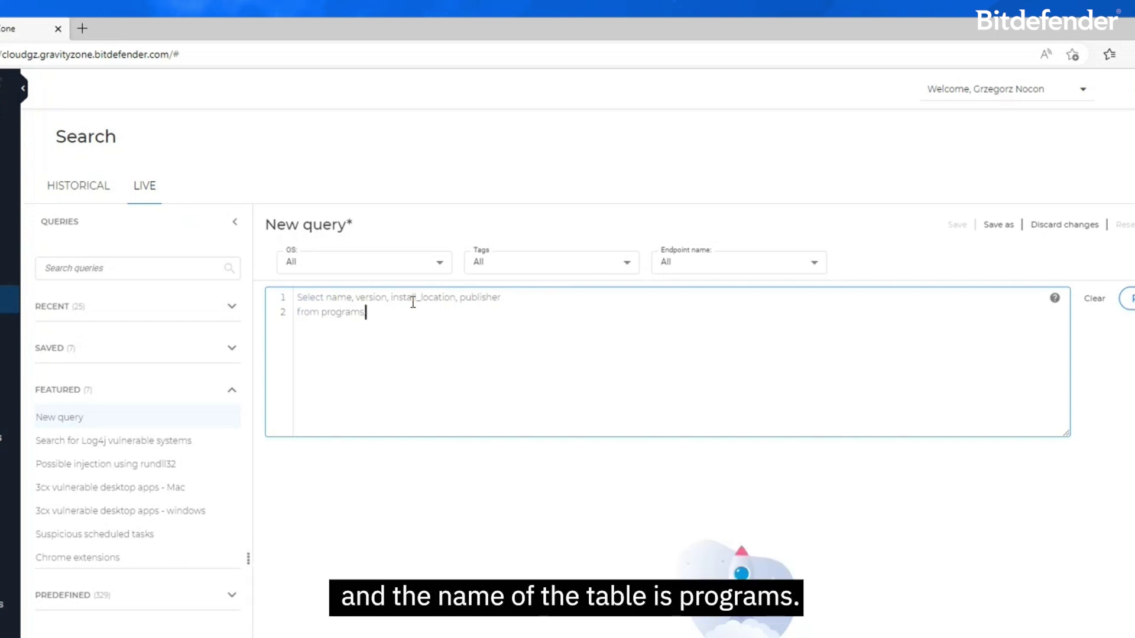
Step: Run the programs query (19 rows from 4 endpoints) and download the results as CSV
click(1130, 298)
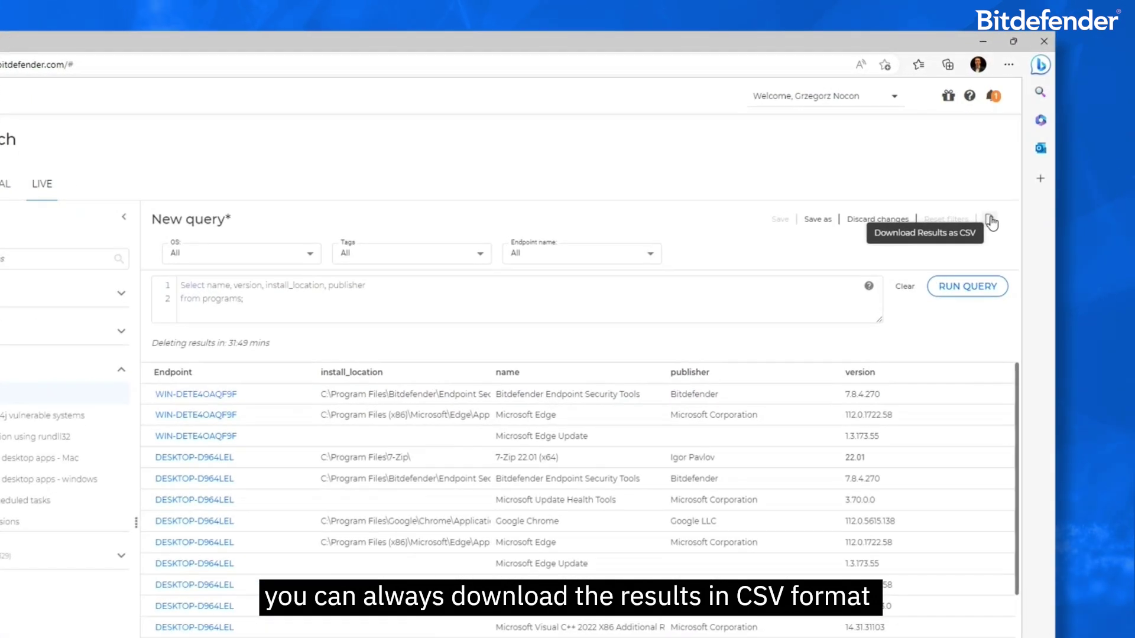
click(990, 221)
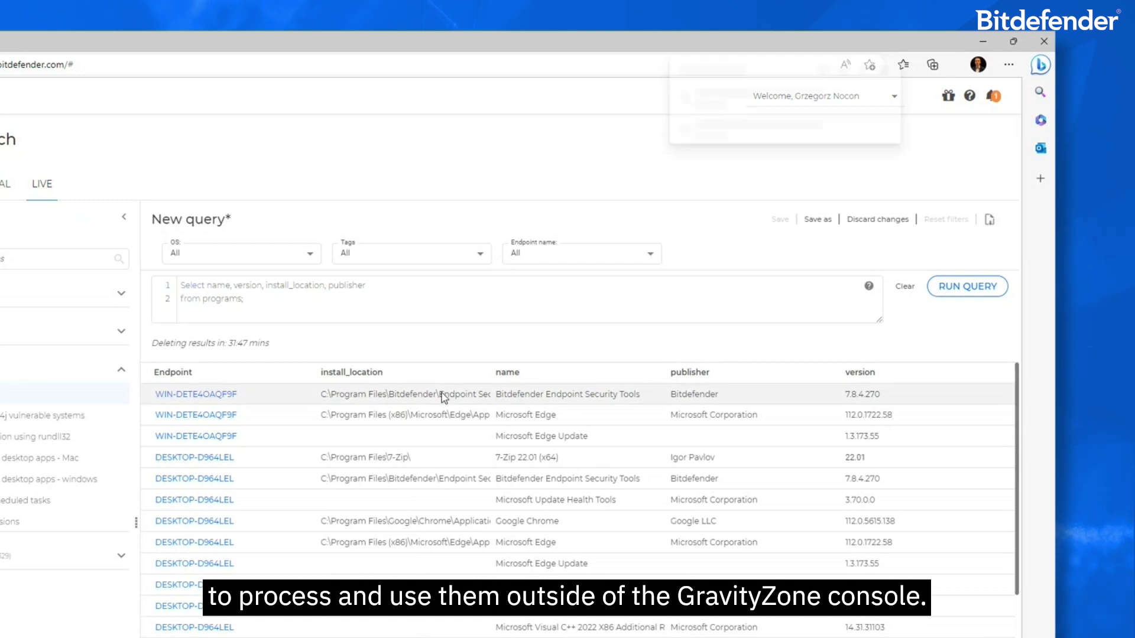